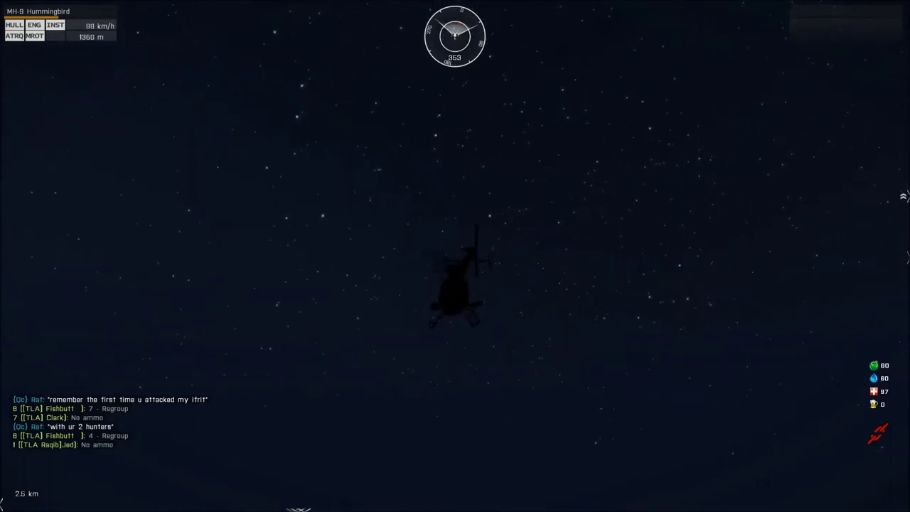
scroll(454, 256, "down", 1)
scroll(455, 256, "down", 1)
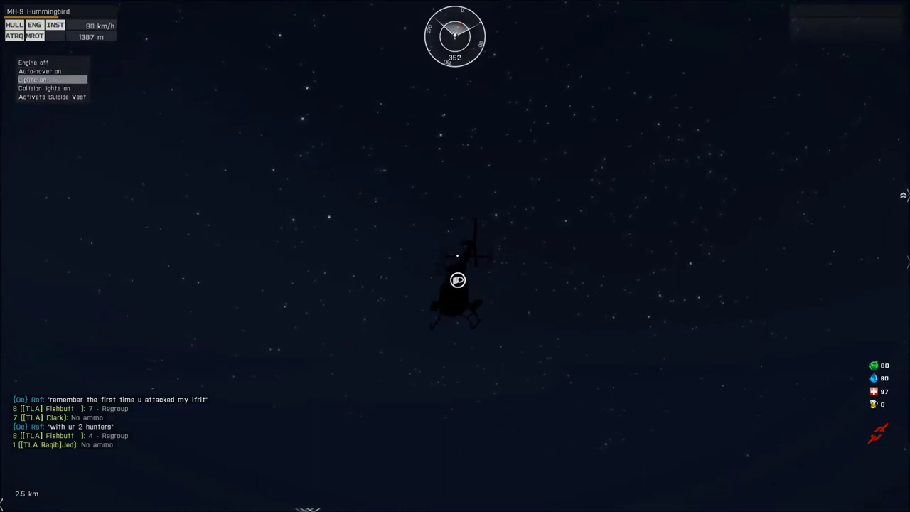
middle_click(454, 280)
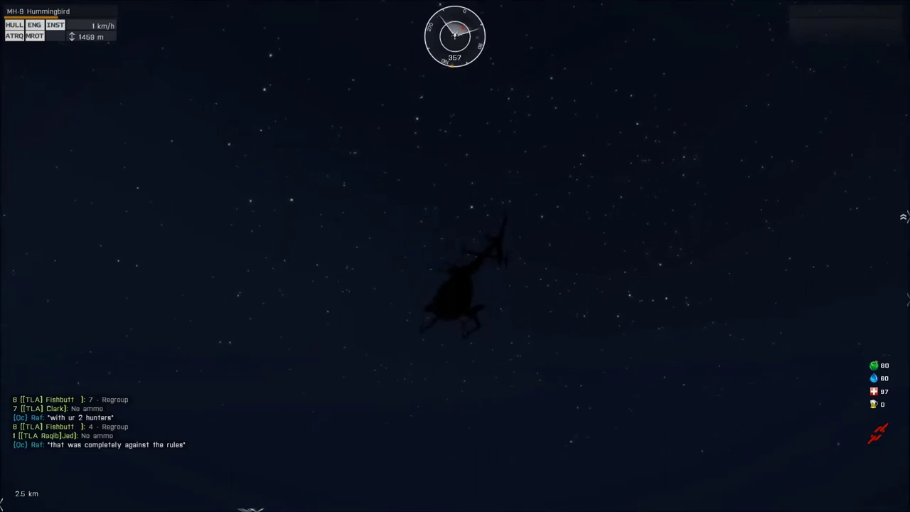
scroll(455, 280, "down", 1)
scroll(455, 280, "down", 1)
scroll(455, 280, "down", 1)
scroll(455, 280, "up", 1)
middle_click(457, 279)
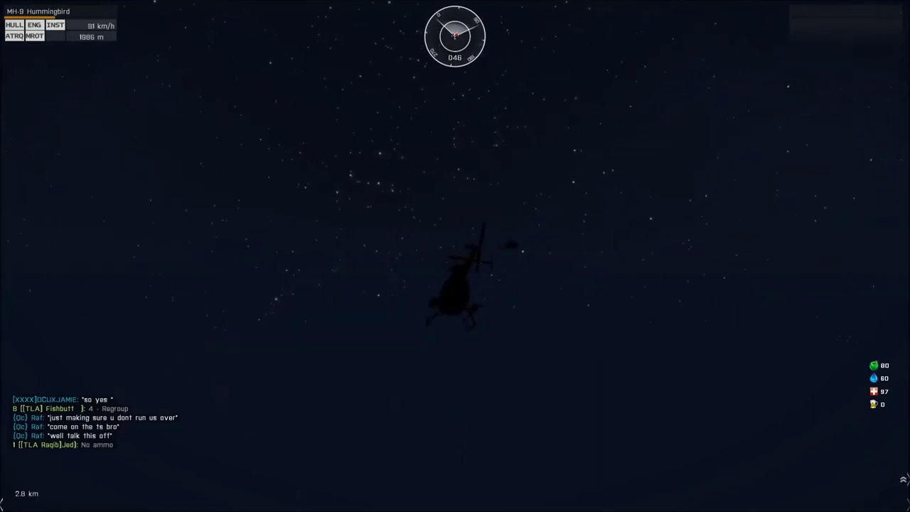
scroll(454, 255, "down", 1)
scroll(454, 256, "down", 2)
scroll(455, 255, "down", 2)
middle_click(455, 256)
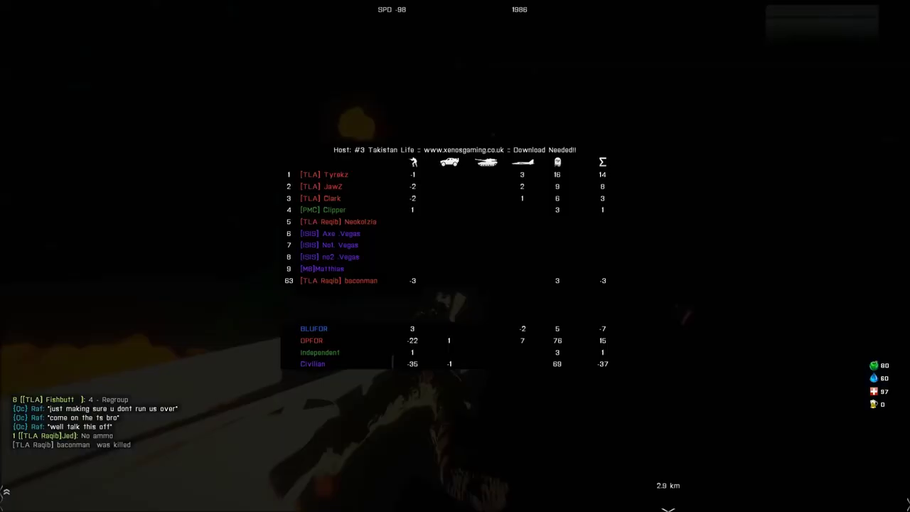